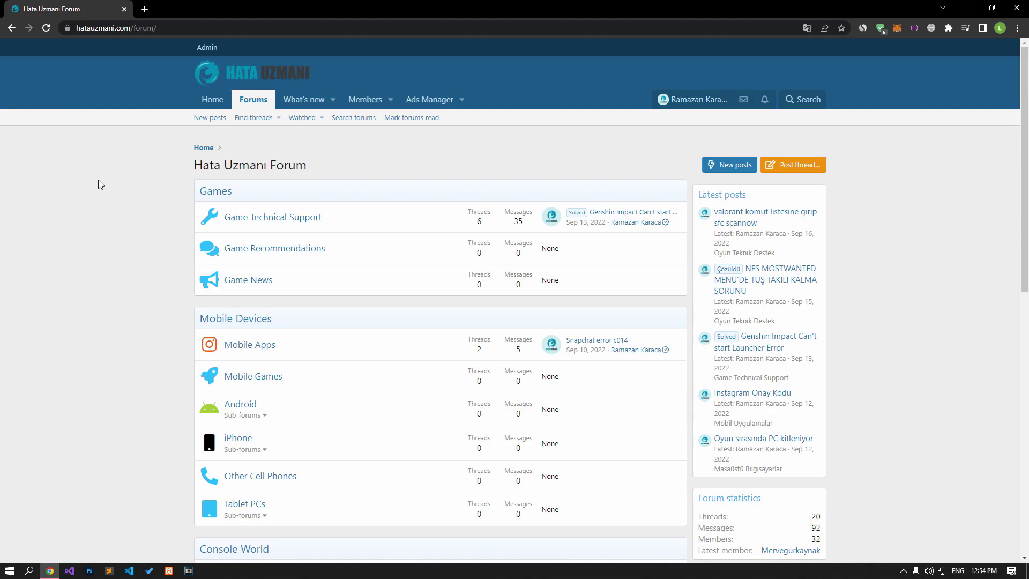
Step: Browse the Hata Uzmanı forum index and bring up the 'Post thread in...' forum picker
scroll(98, 182, down, 2)
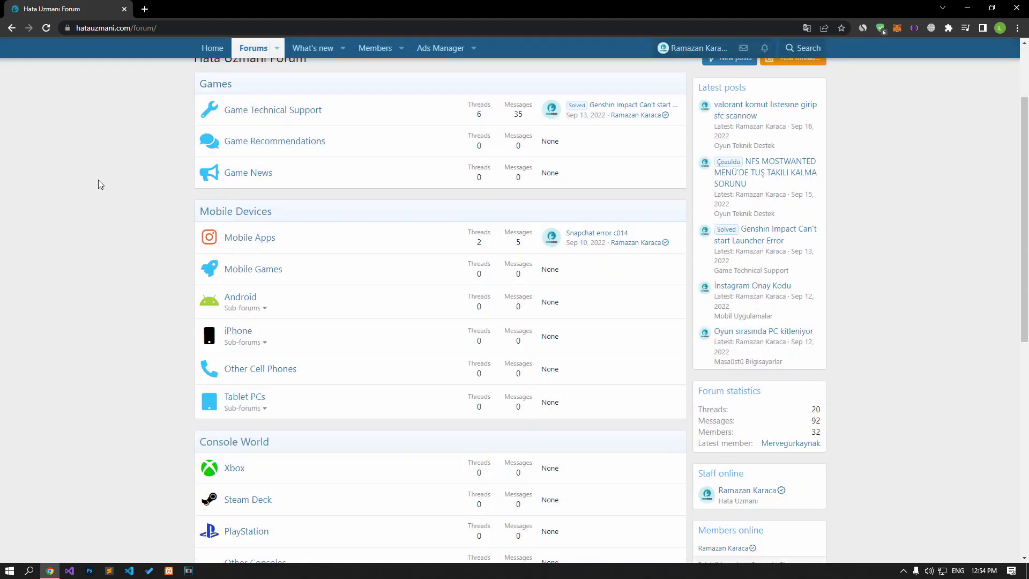
scroll(98, 181, down, 8)
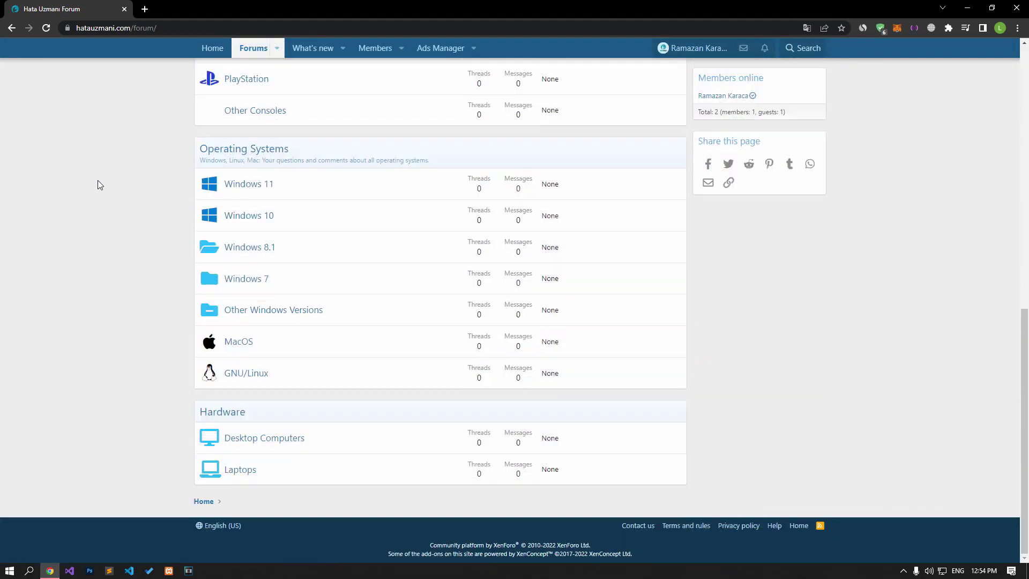
scroll(98, 182, up, 10)
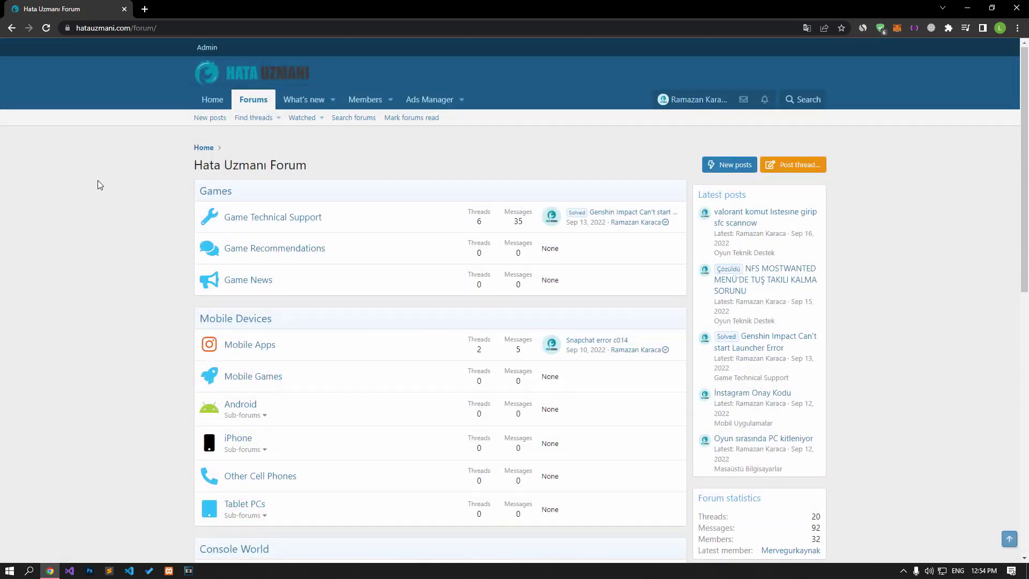
click(818, 166)
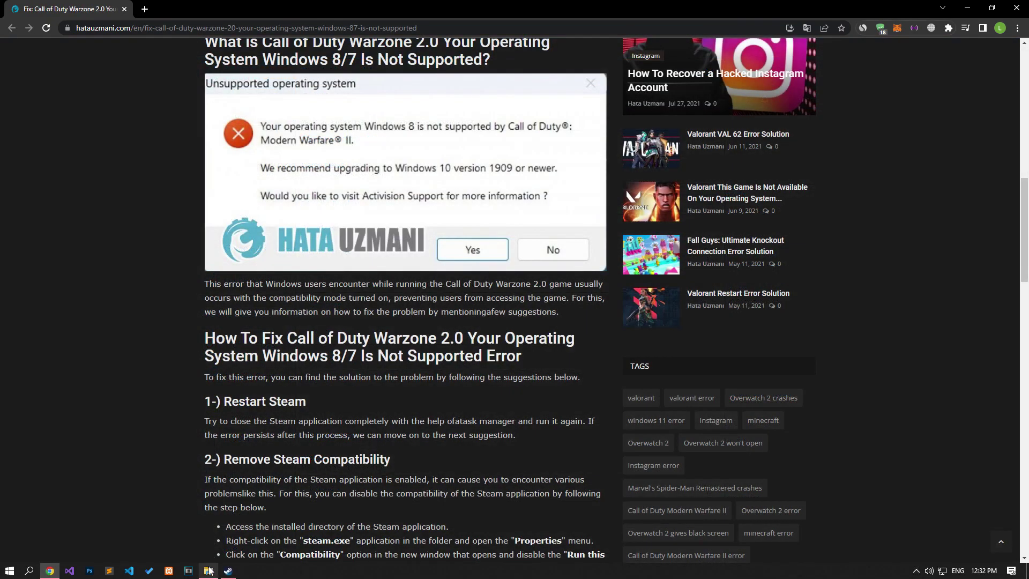
Step: End the Steam (32 bit) task in Task Manager, then return to the Warzone fix article
click(209, 571)
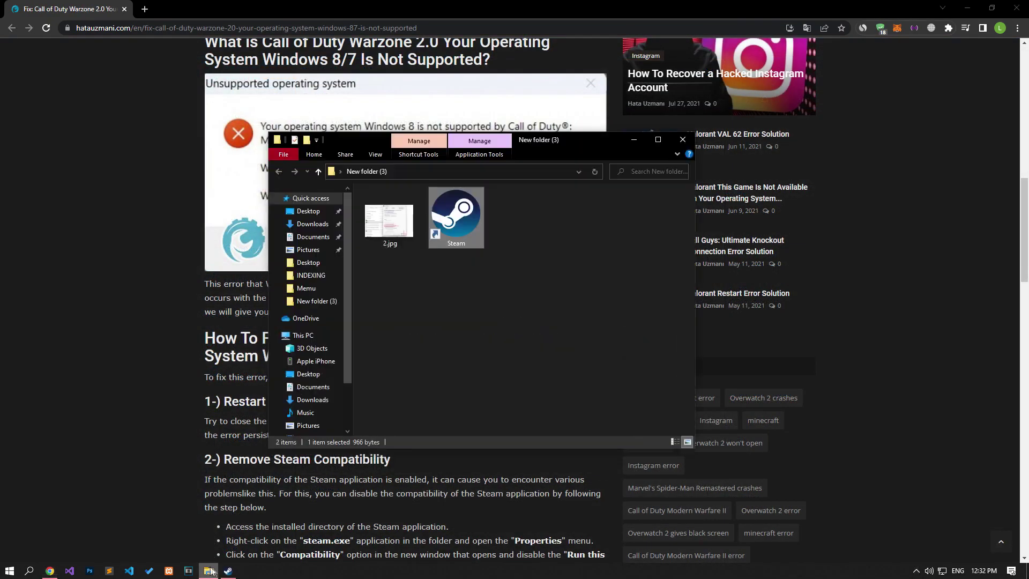
right_click(328, 571)
click(361, 521)
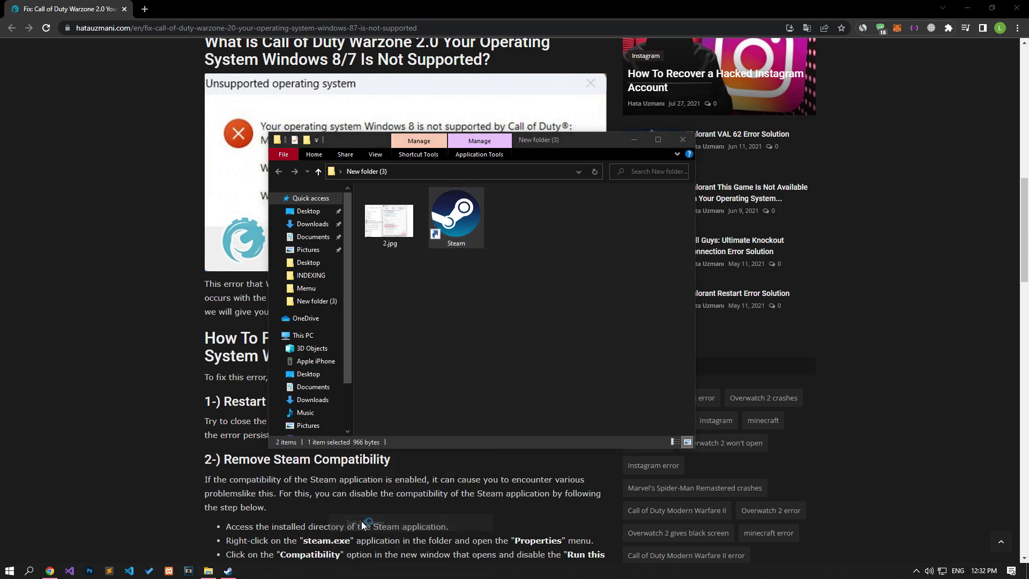
click(458, 163)
click(586, 325)
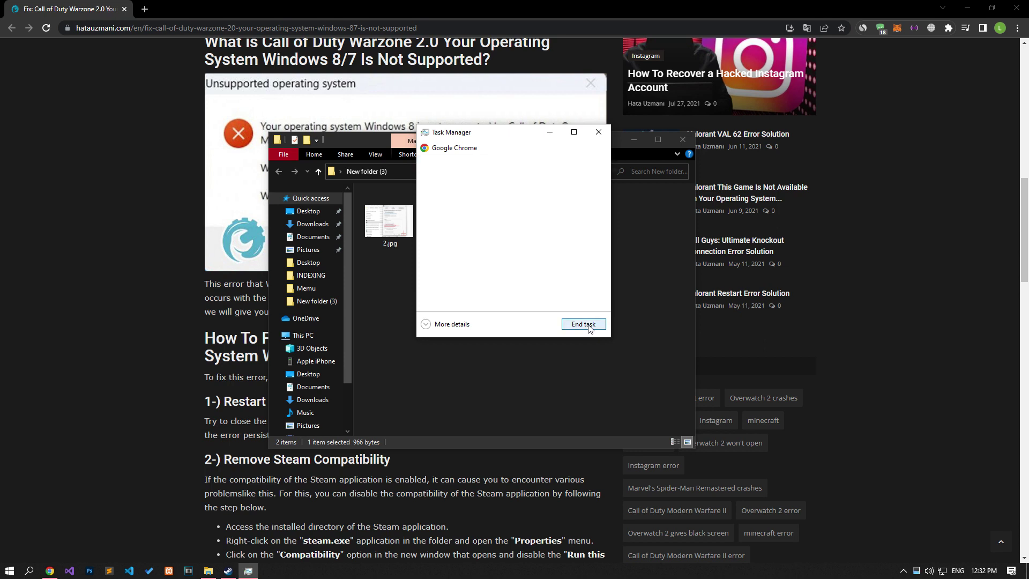
click(600, 134)
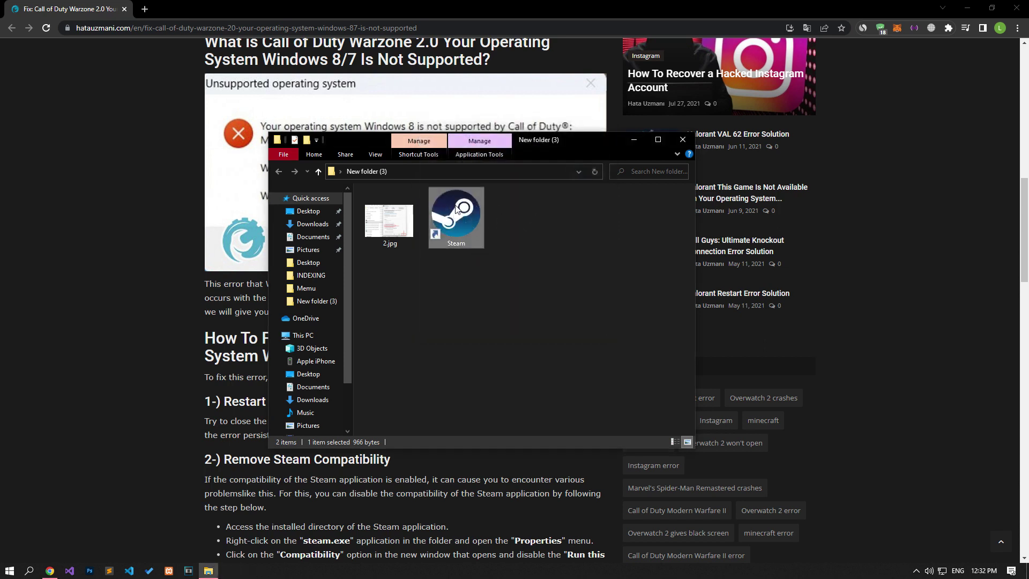
click(167, 393)
Step: Go from the Steam shortcut to the folder where steam.exe is installed
scroll(168, 394, down, 6)
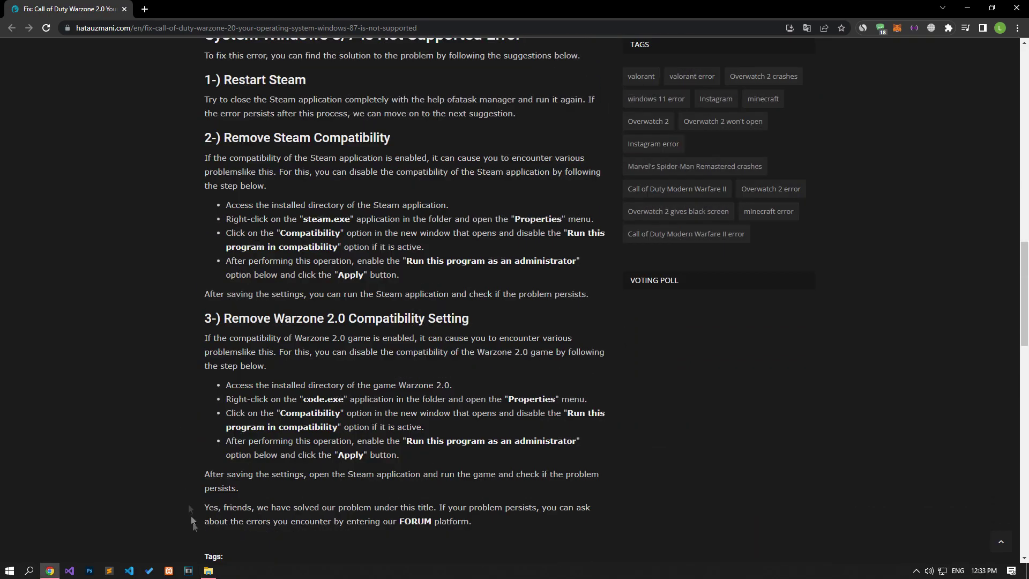
click(209, 571)
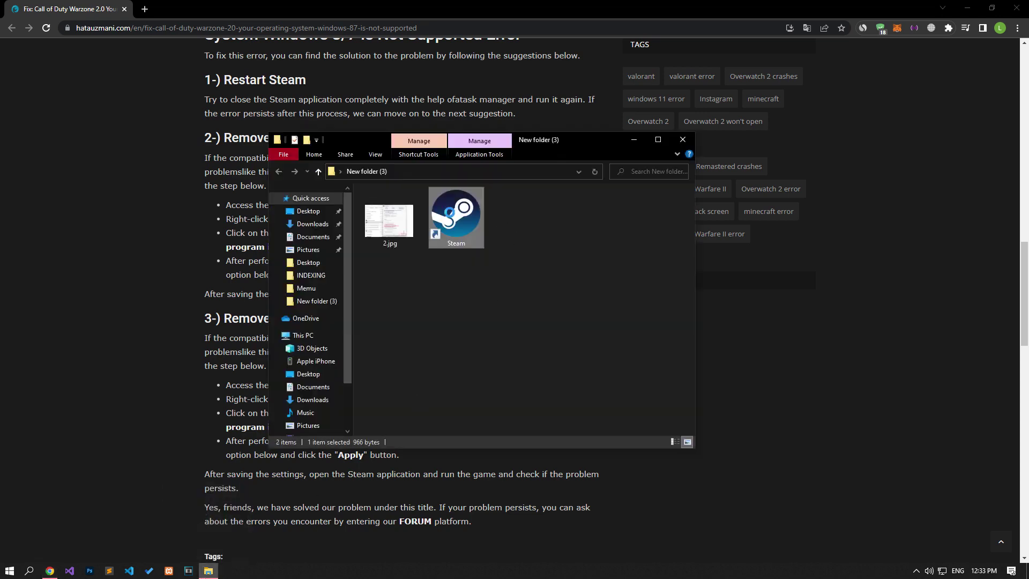
right_click(447, 213)
click(482, 232)
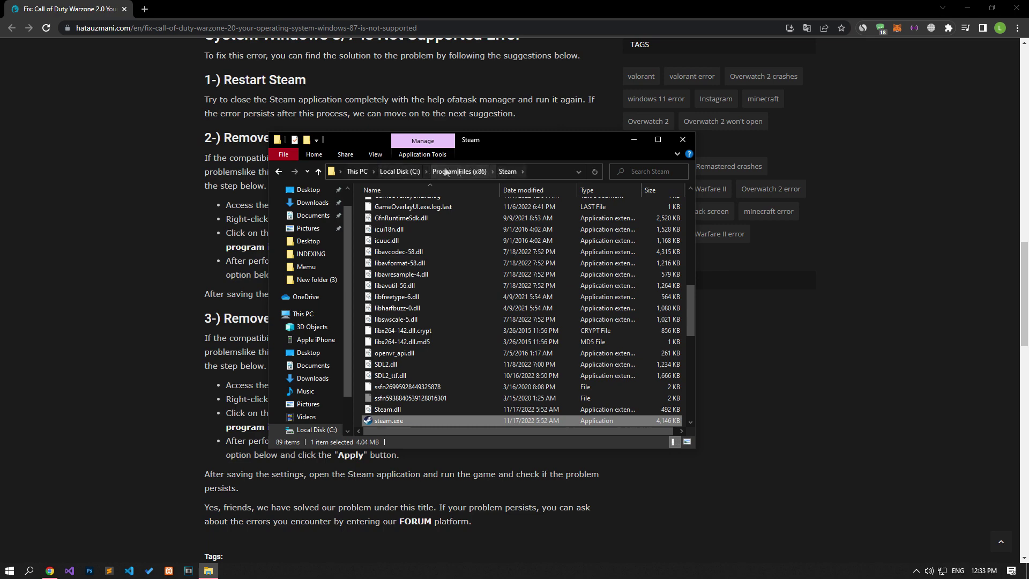
scroll(492, 355, down, 3)
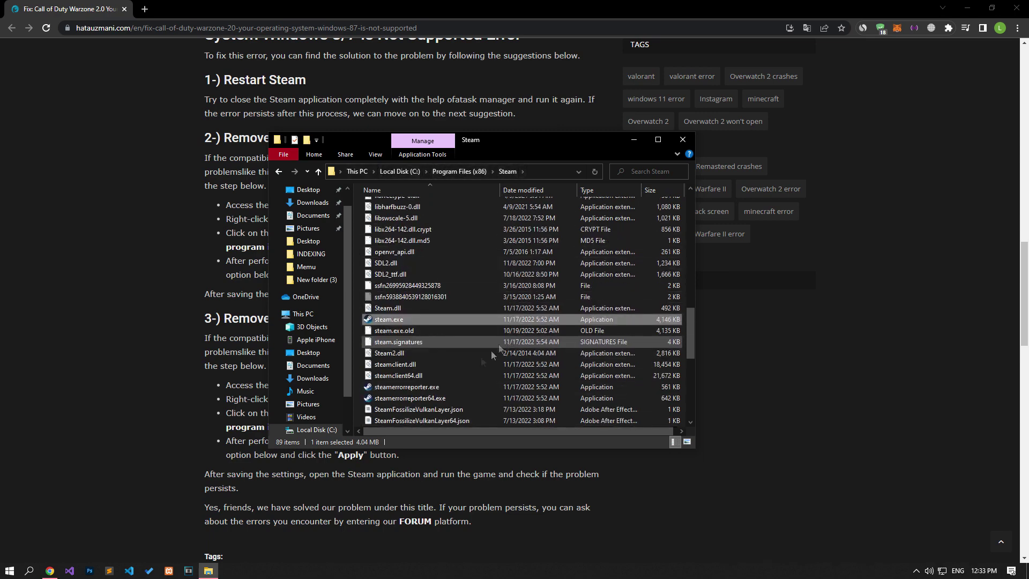
double_click(387, 321)
Step: Set steam.exe to run as administrator with compatibility mode off, then return to New folder (3)
right_click(388, 319)
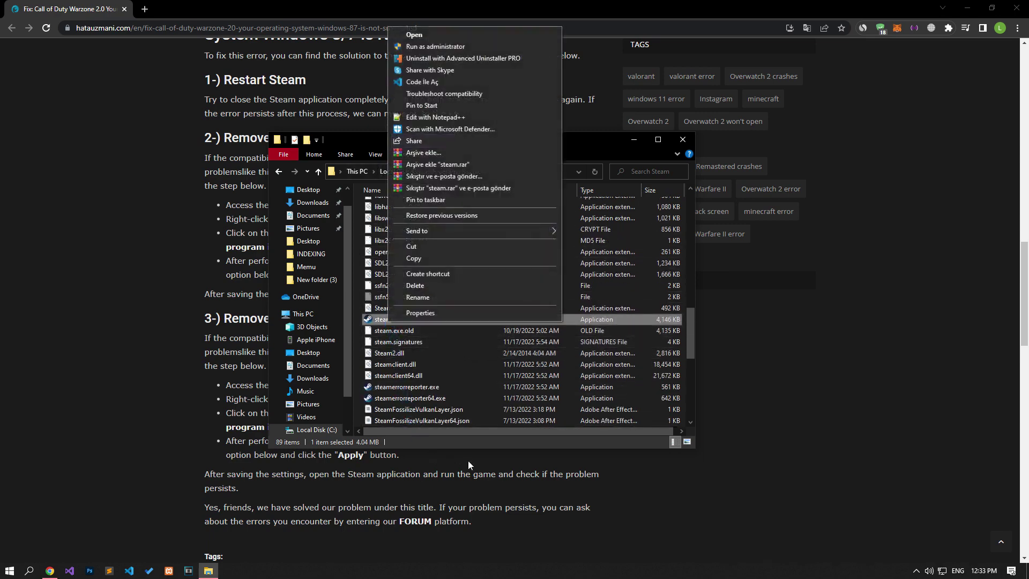
click(419, 315)
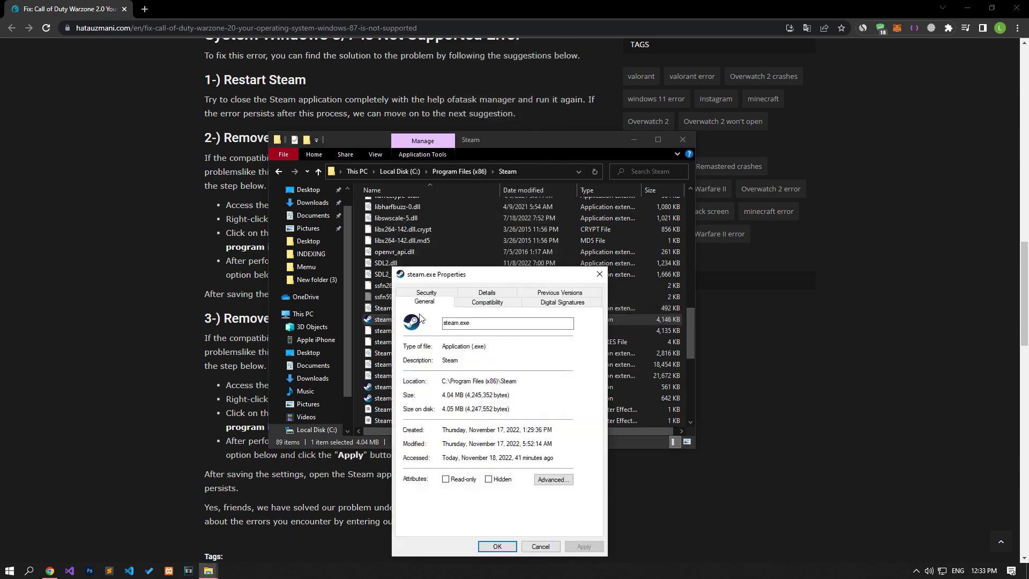
click(487, 302)
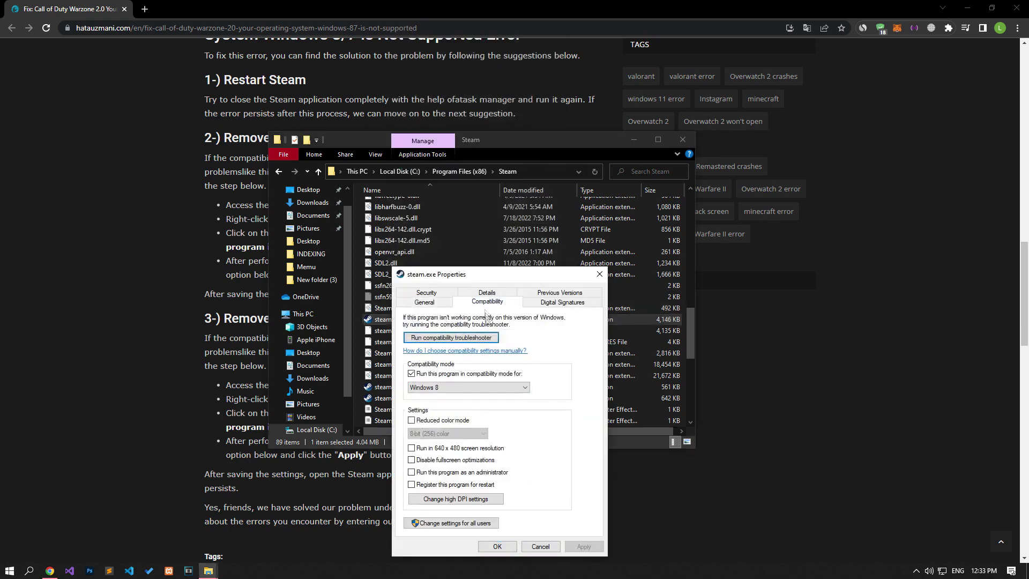
click(411, 374)
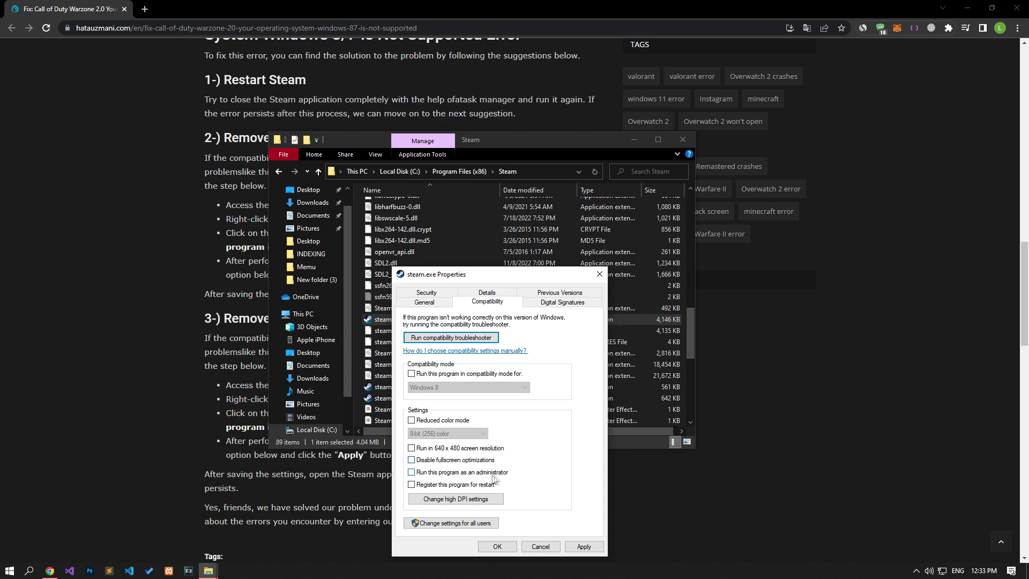
click(412, 472)
click(584, 547)
click(500, 546)
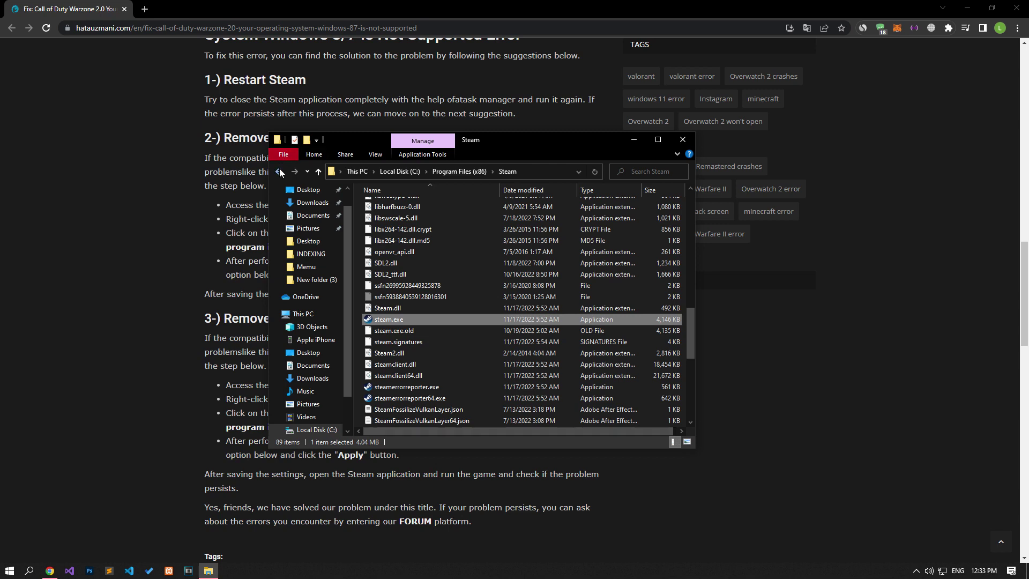
click(278, 171)
Step: Relaunch Steam, tick 'Do not show again' on its compatibility warning, and close the empty Steam window
double_click(459, 217)
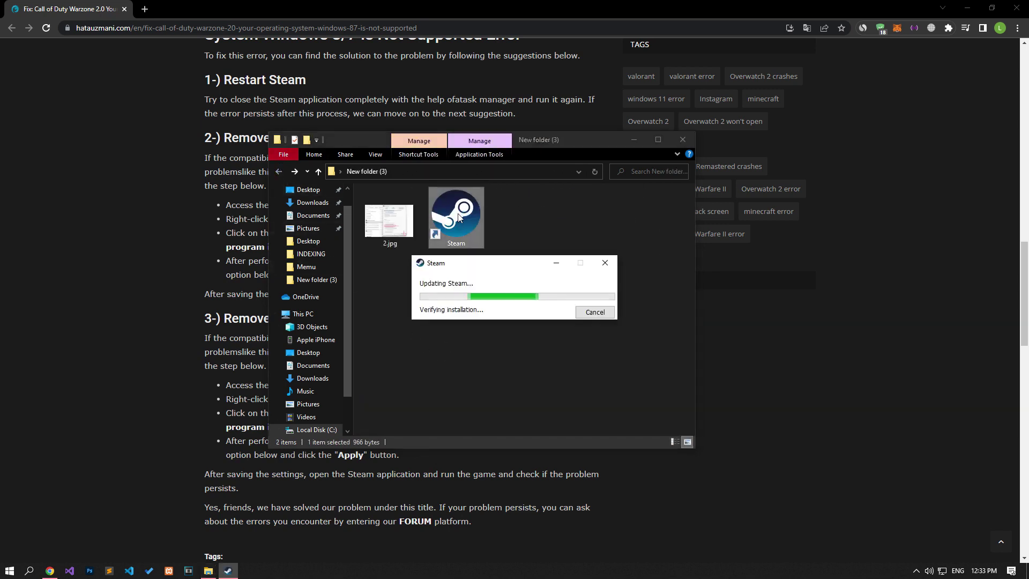
click(417, 296)
click(543, 332)
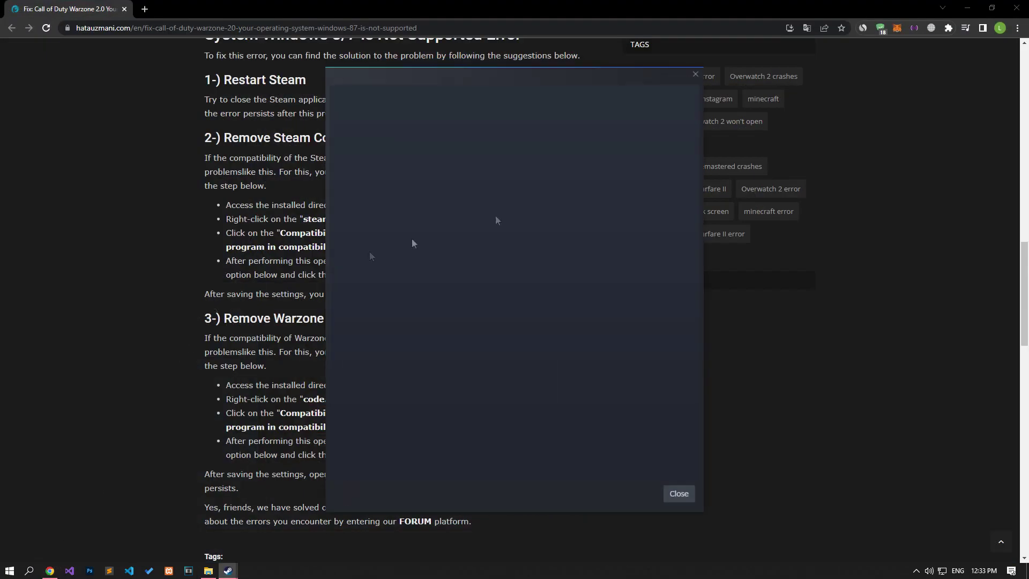
click(697, 75)
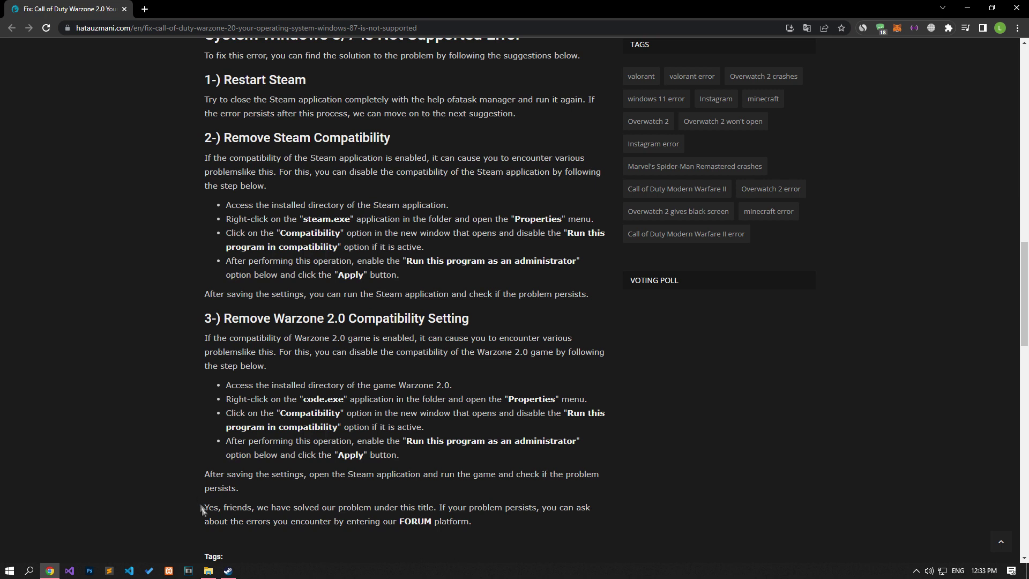
Step: View the 2.jpg run-as-administrator guide from New folder (3) in Photo Viewer, then close it
click(210, 571)
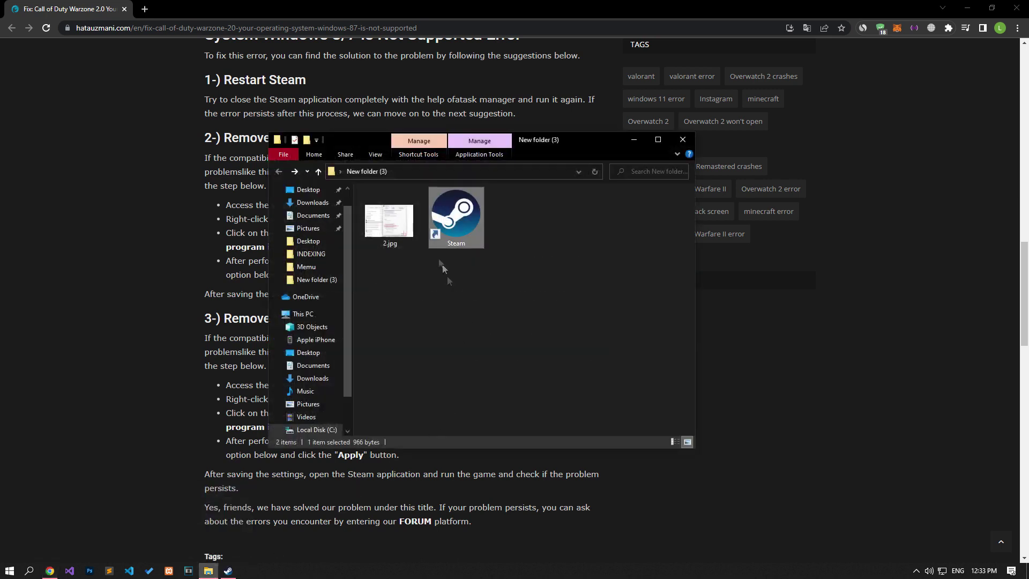
double_click(388, 218)
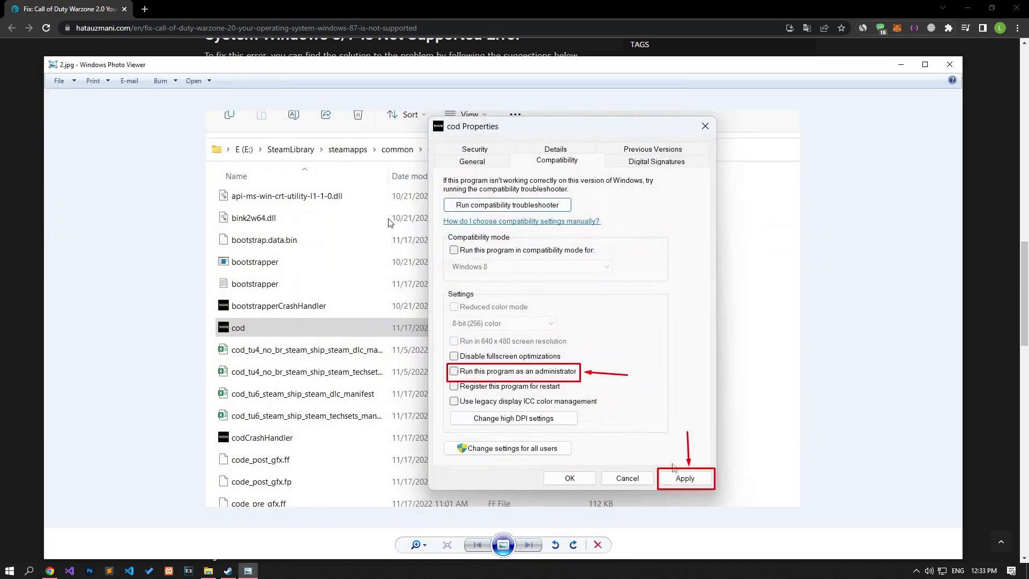
scroll(252, 321, up, 1)
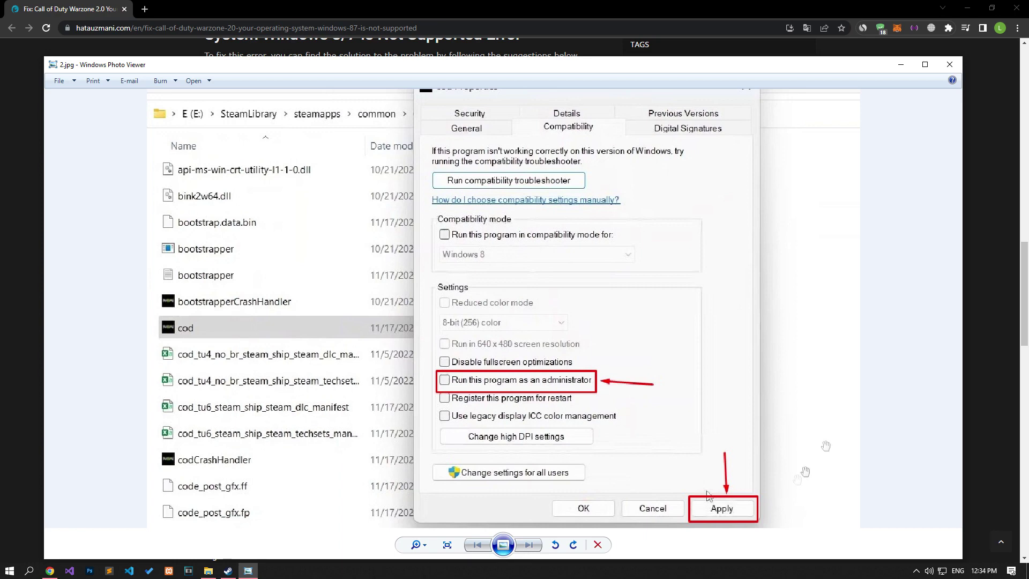
click(950, 64)
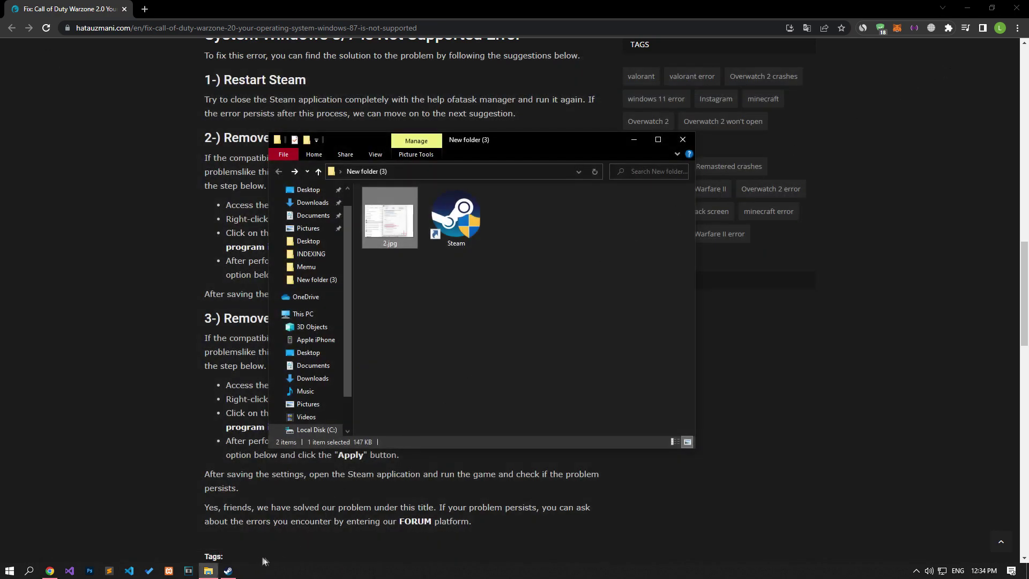
Step: Search 'update' to open Windows Update, confirm the PC is up to date, then close Settings
mouse_move(232, 572)
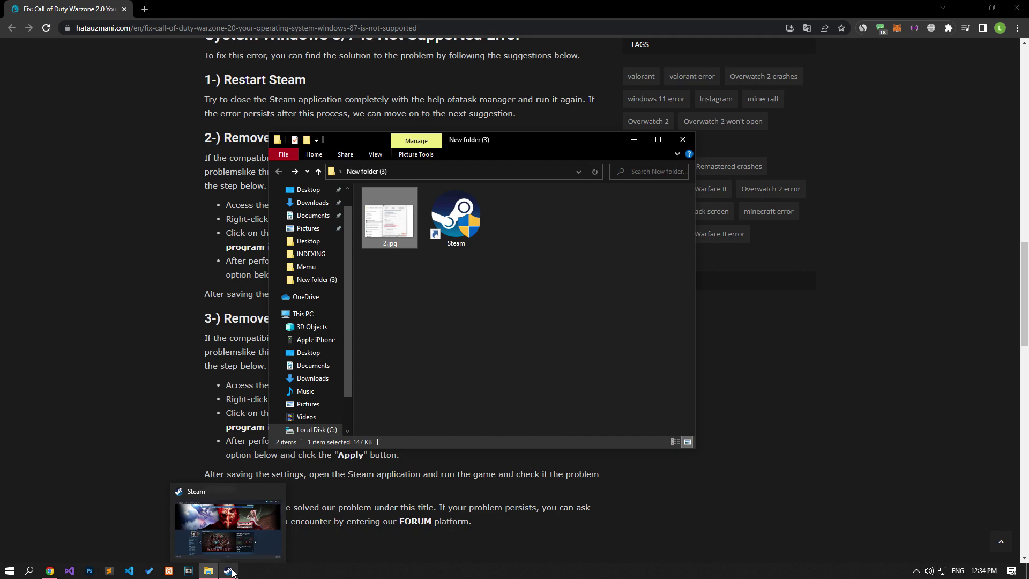
click(148, 474)
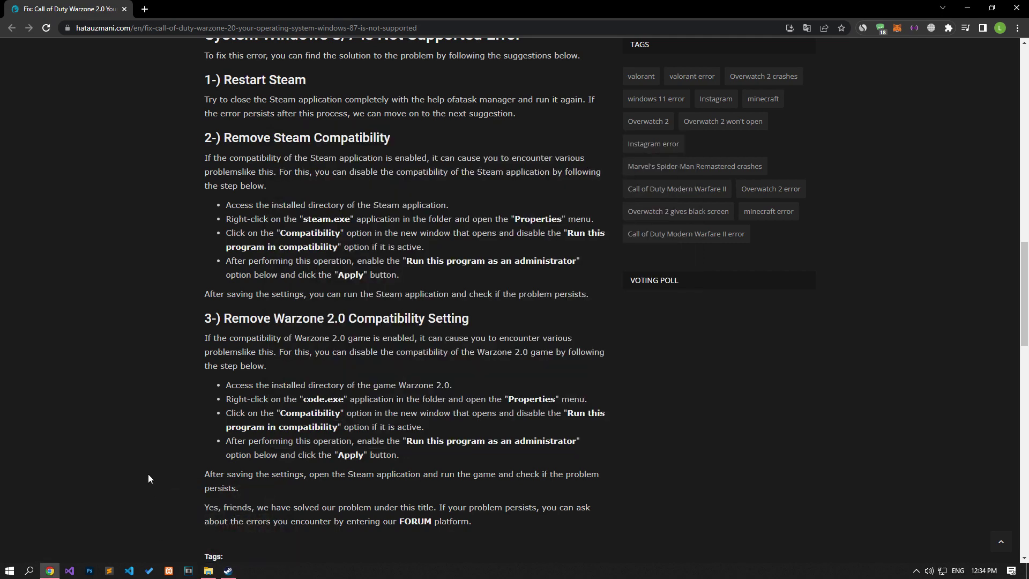
key(super)
text(u)
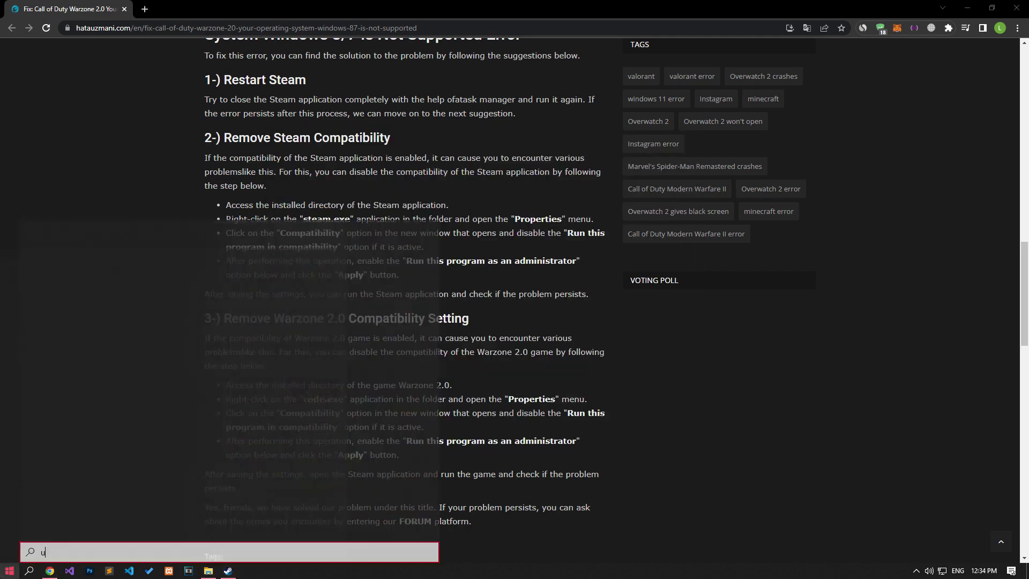
text(pdate)
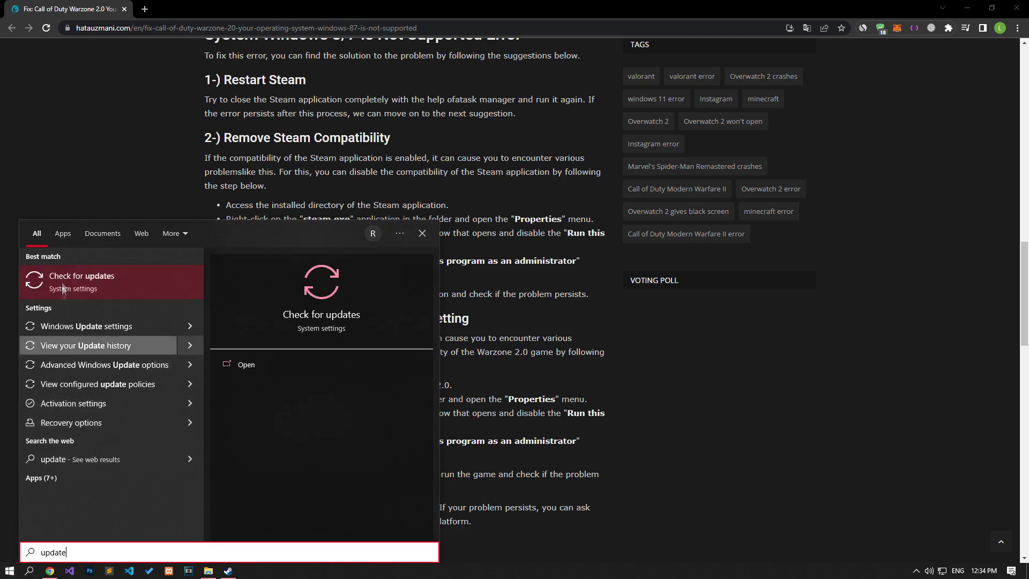
click(73, 278)
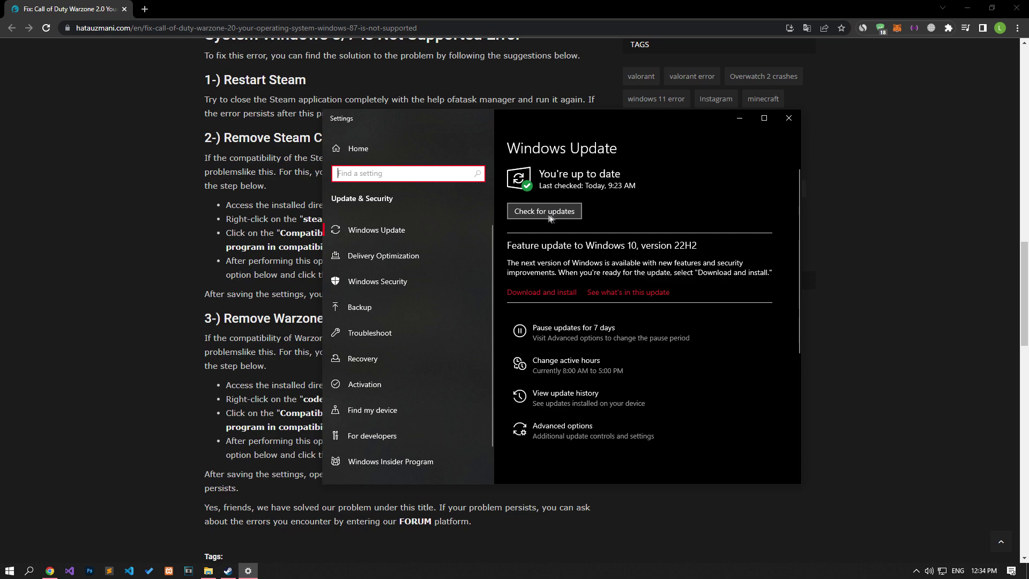
click(789, 118)
Step: Open the FORUM link in a new tab and bring up its 'Post thread...' section list
middle_click(403, 518)
click(196, 8)
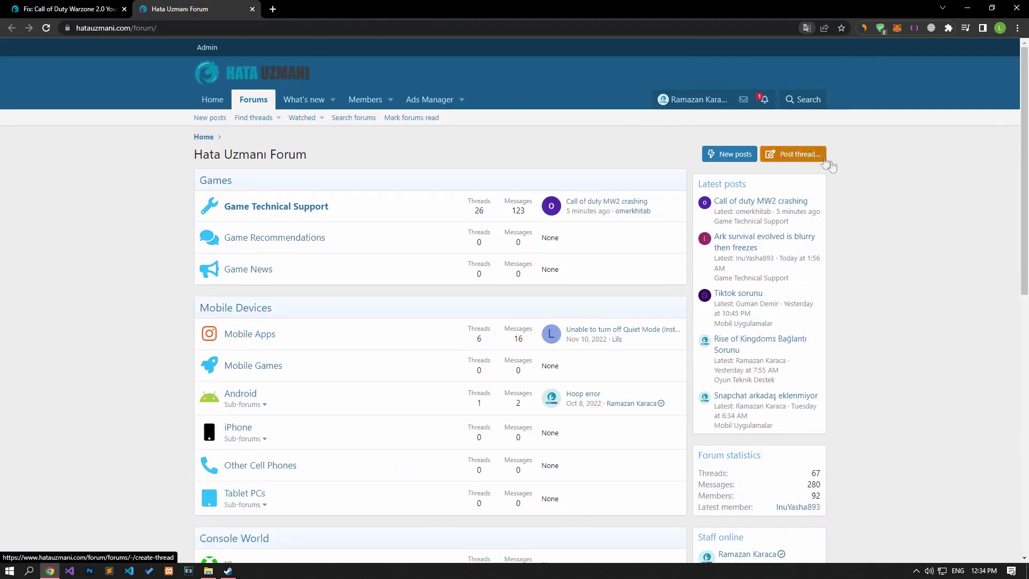
click(826, 160)
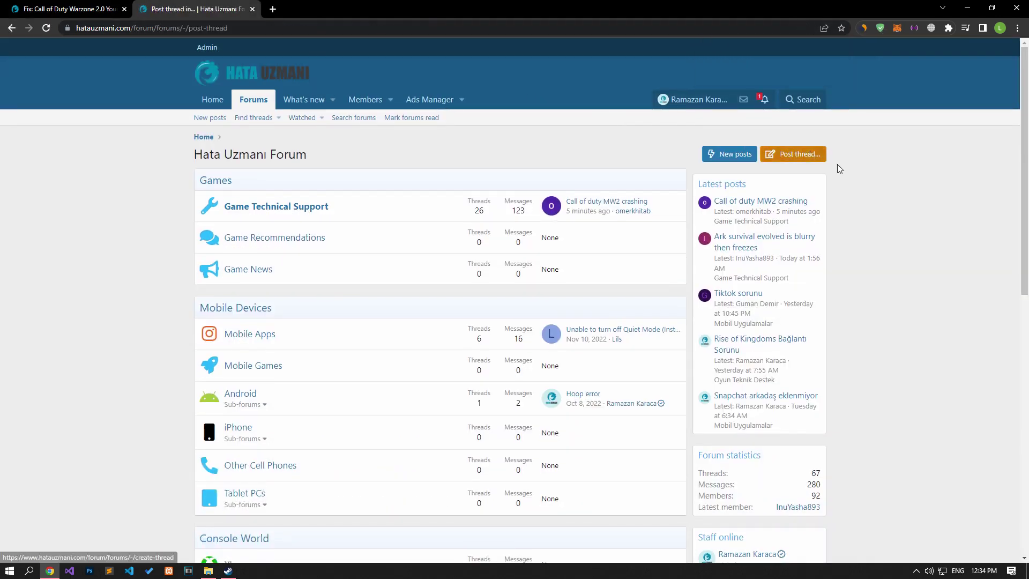
click(6, 27)
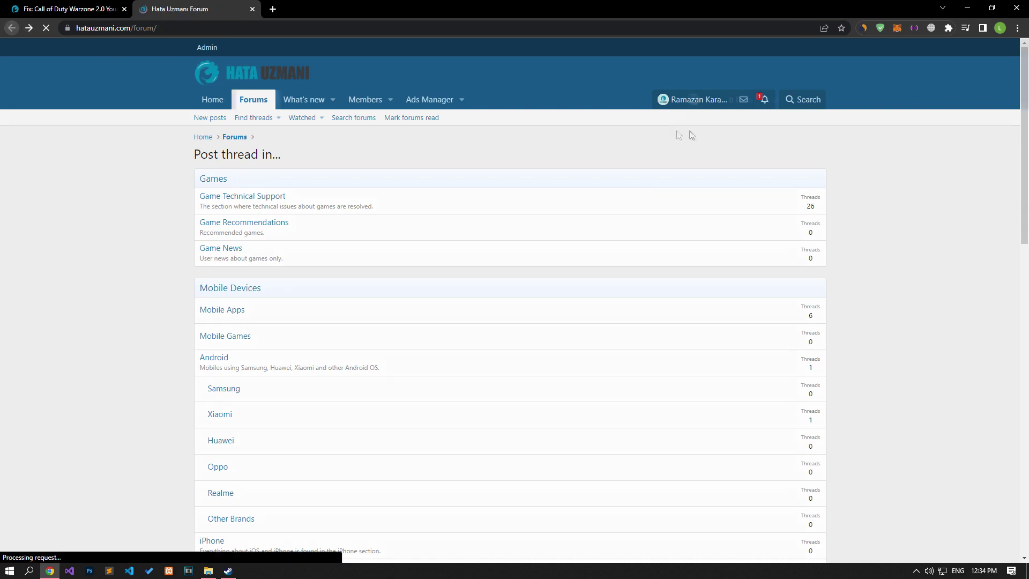
click(807, 161)
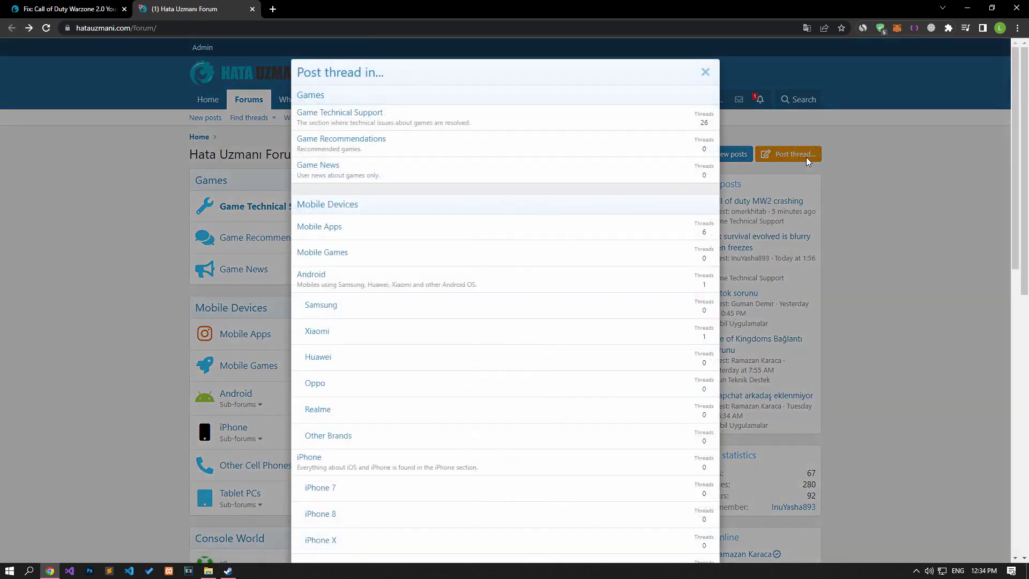